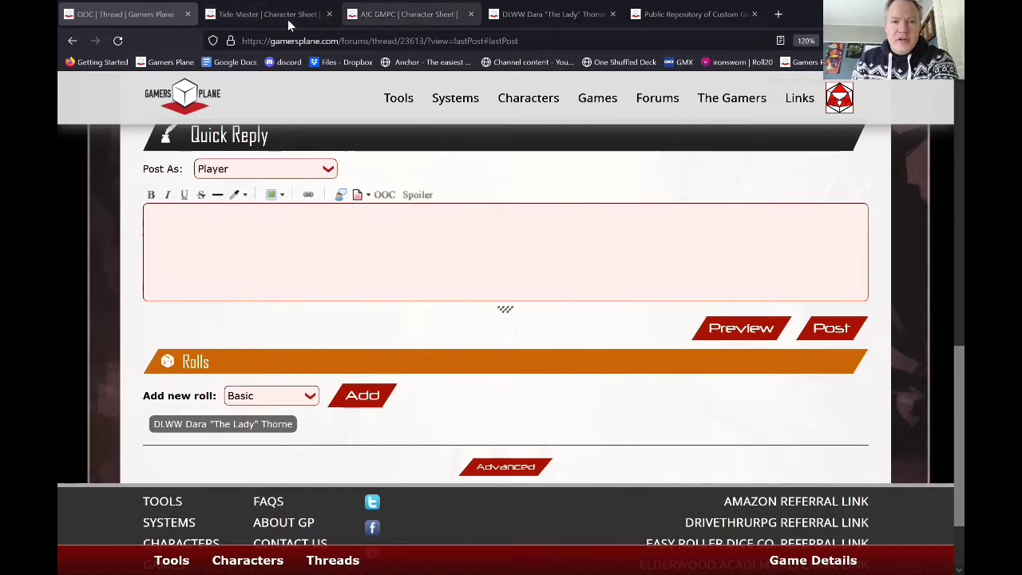
# - Look over the Achtung! Cthulhu character sheet, examining its attribute, skills and rolls tables and its talents list
pyautogui.hotkey('ctrl', '3')
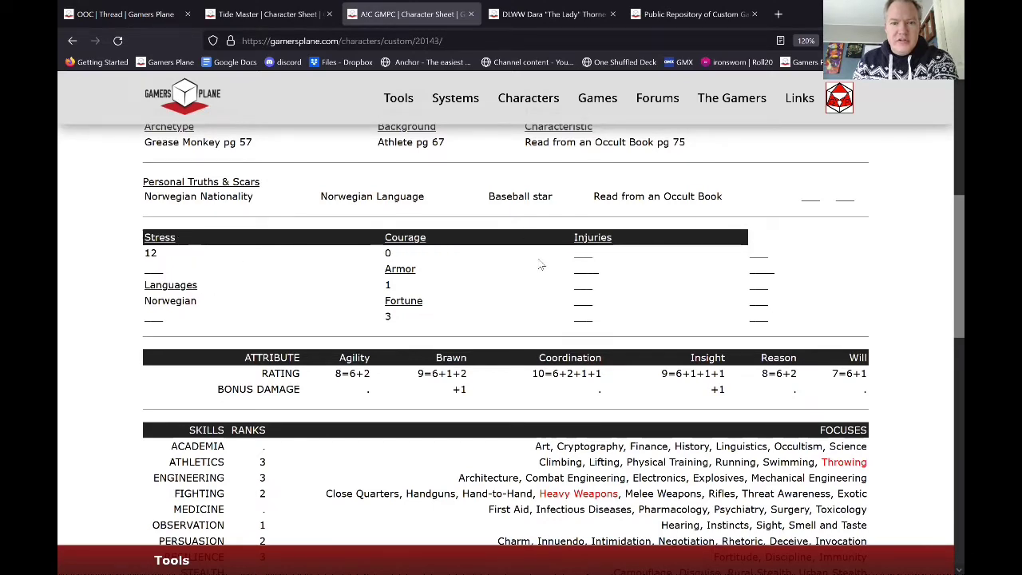
pyautogui.moveTo(947, 268); pyautogui.dragTo(811, 298)
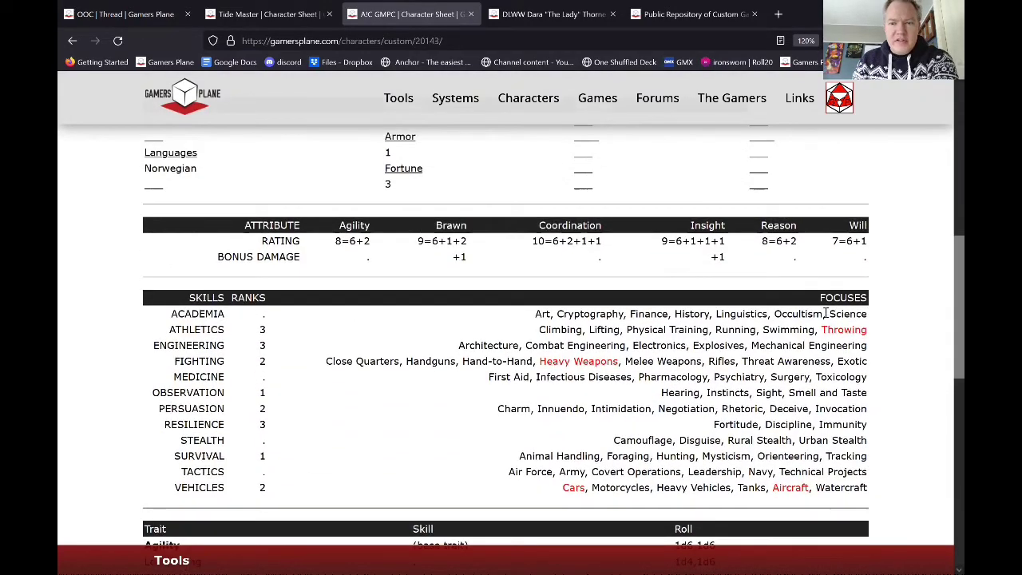
pyautogui.moveTo(948, 289); pyautogui.dragTo(454, 235)
pyautogui.moveTo(947, 237); pyautogui.dragTo(938, 347)
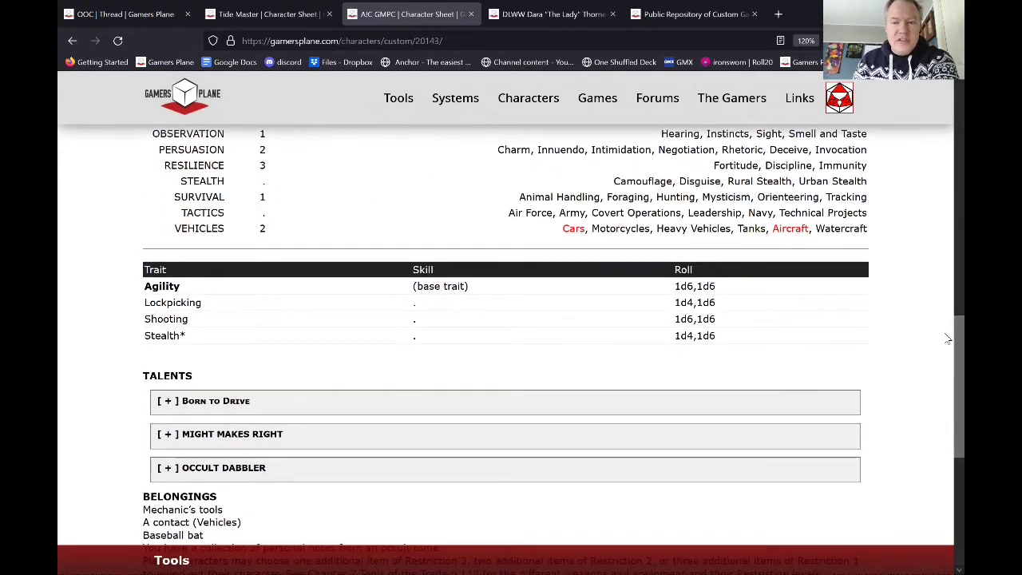
pyautogui.moveTo(948, 342); pyautogui.dragTo(947, 316)
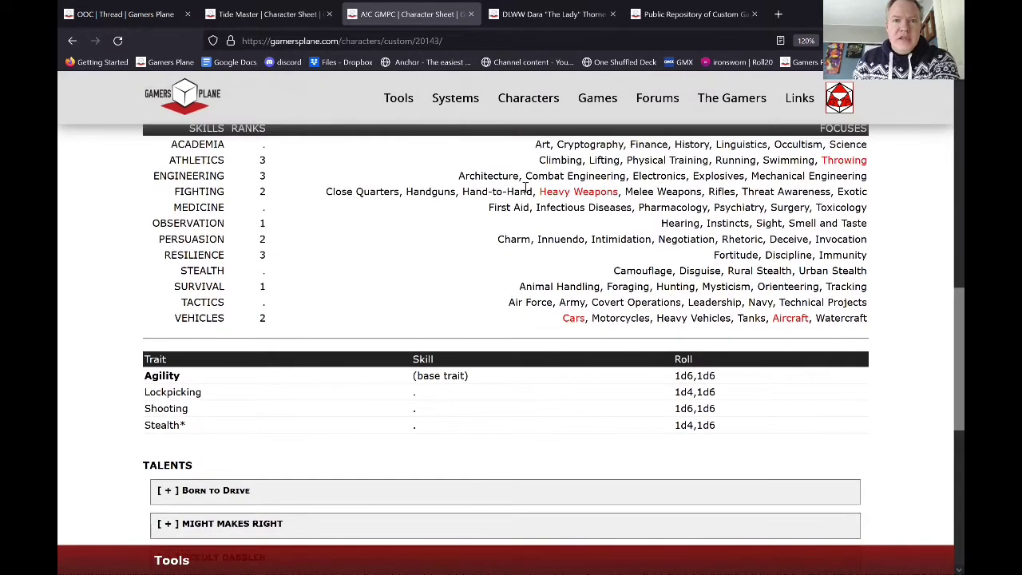
# - In the OOC thread's quick reply, set the post to be made as the Deadlands character
pyautogui.click(140, 16)
pyautogui.click(255, 170)
pyautogui.click(256, 187)
pyautogui.click(275, 195)
pyautogui.press('Escape')
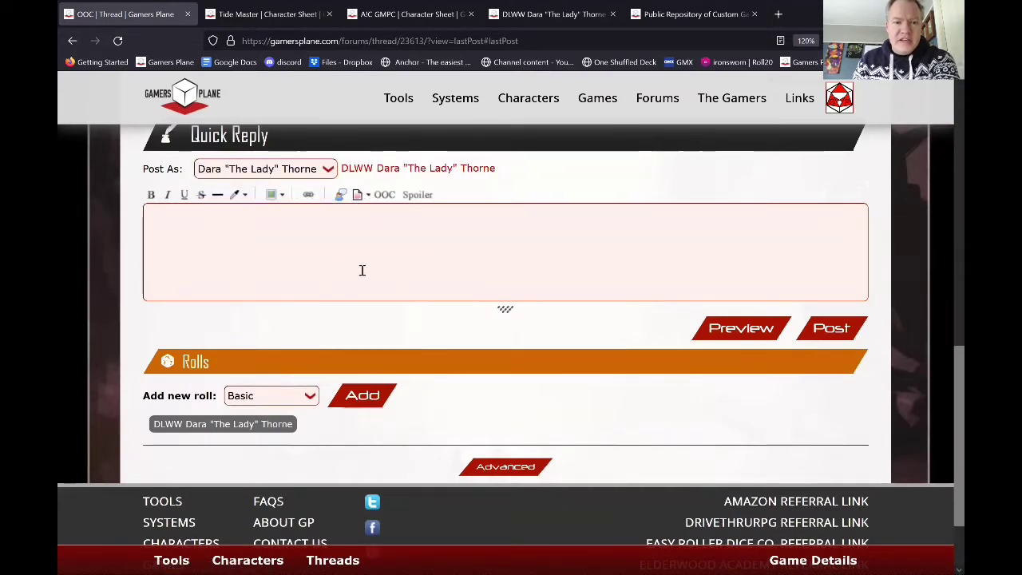
# - Expand the Deadlands character's roll list and add the 1d4,1d6 Riding roll to the reply
pyautogui.click(271, 425)
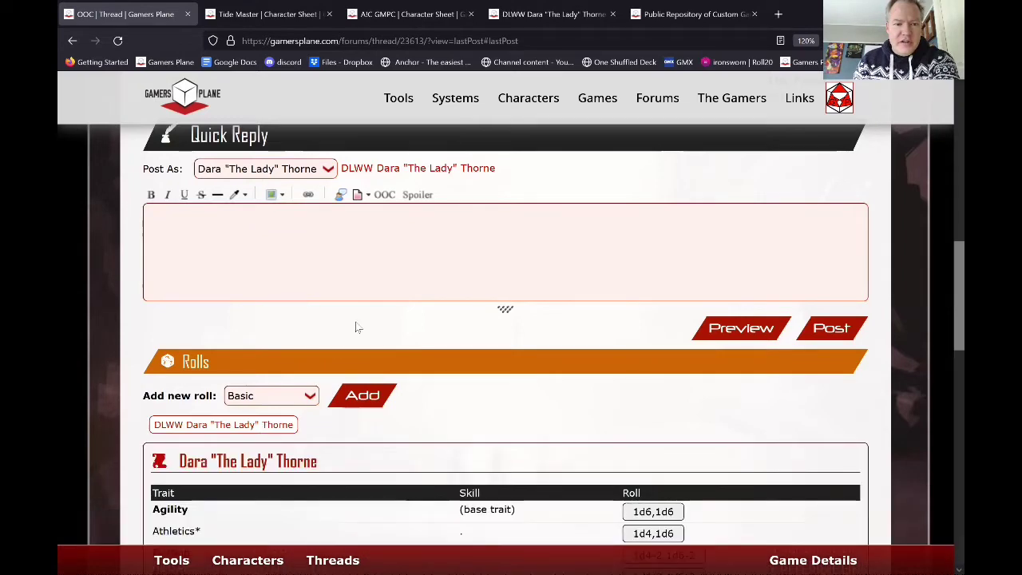
pyautogui.scroll(-2, 356, 326)
pyautogui.scroll(-2, 428, 318)
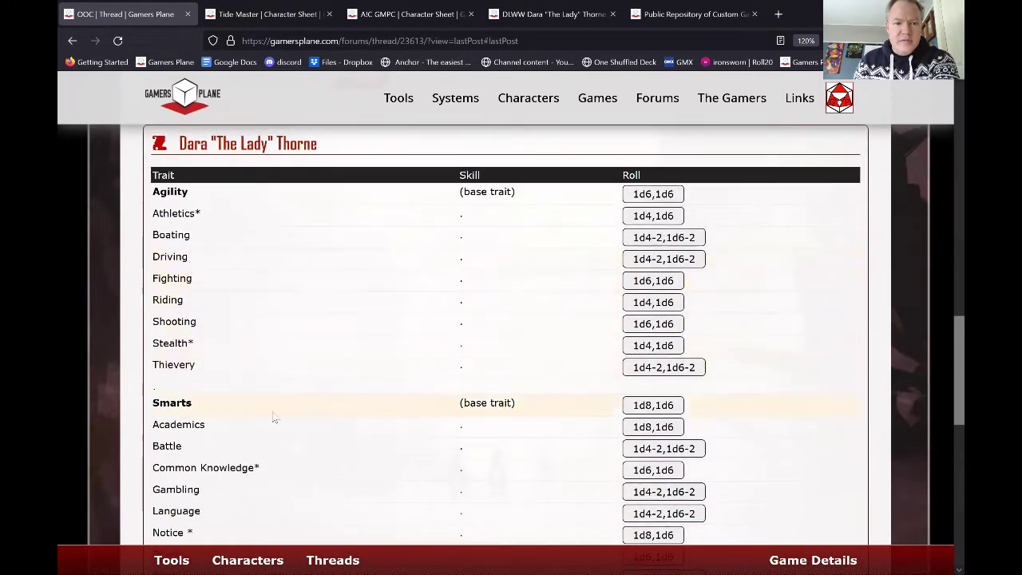
pyautogui.click(654, 307)
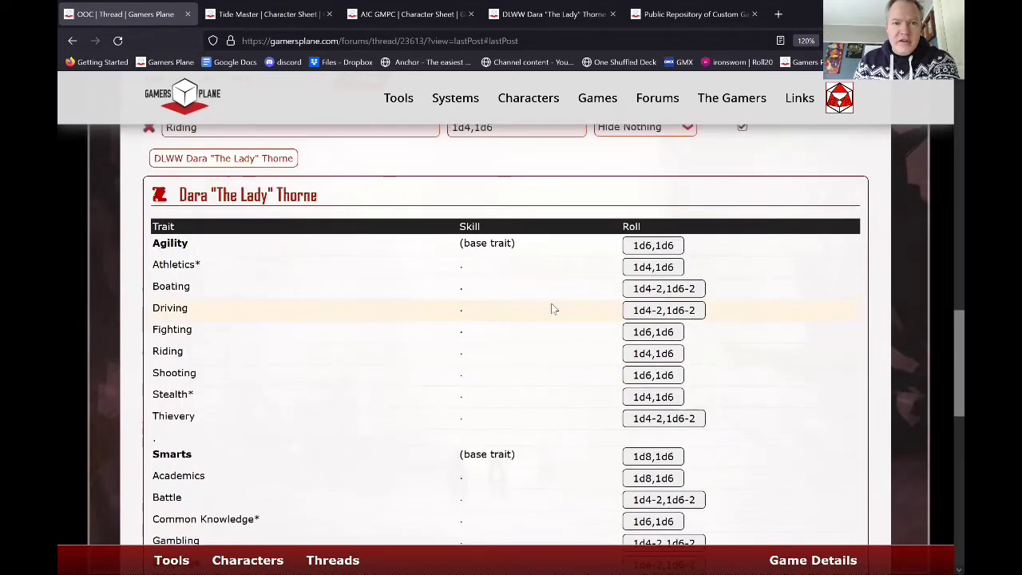
pyautogui.scroll(3, 474, 305)
pyautogui.scroll(1, 479, 305)
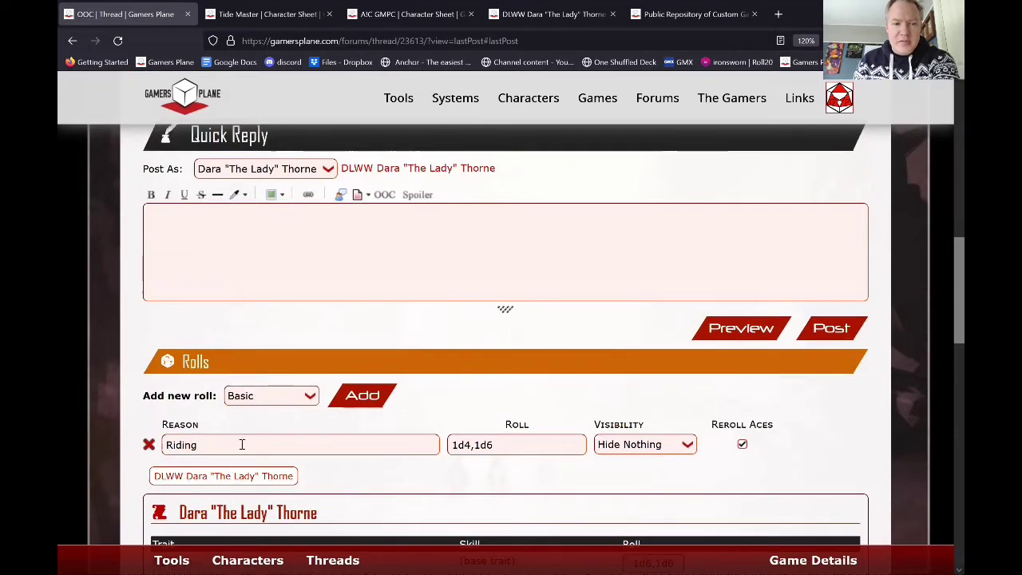
pyautogui.click(741, 443)
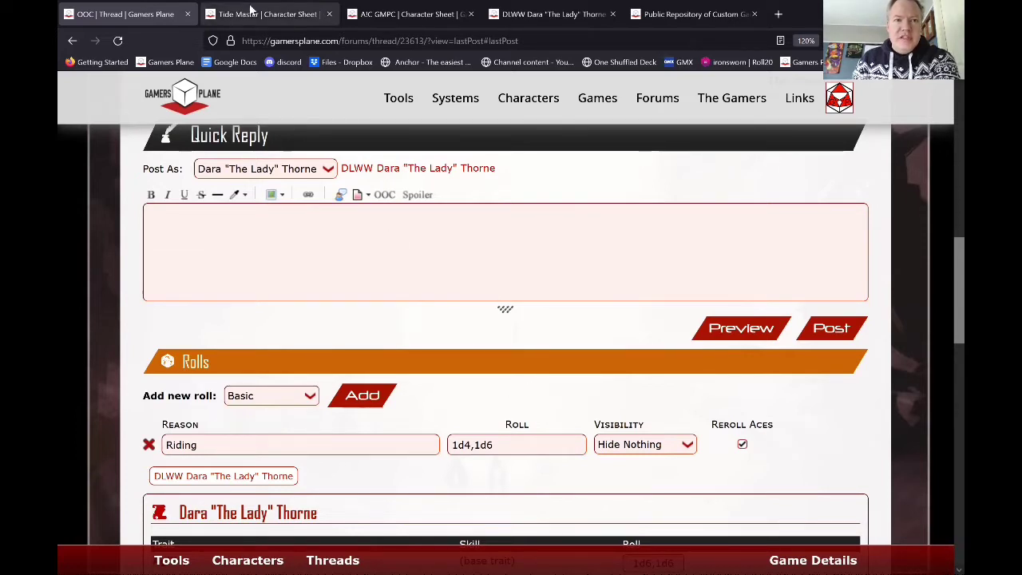
# - Look through the Deadlands character sheet from its stats table down to the weapons and powers
pyautogui.click(518, 15)
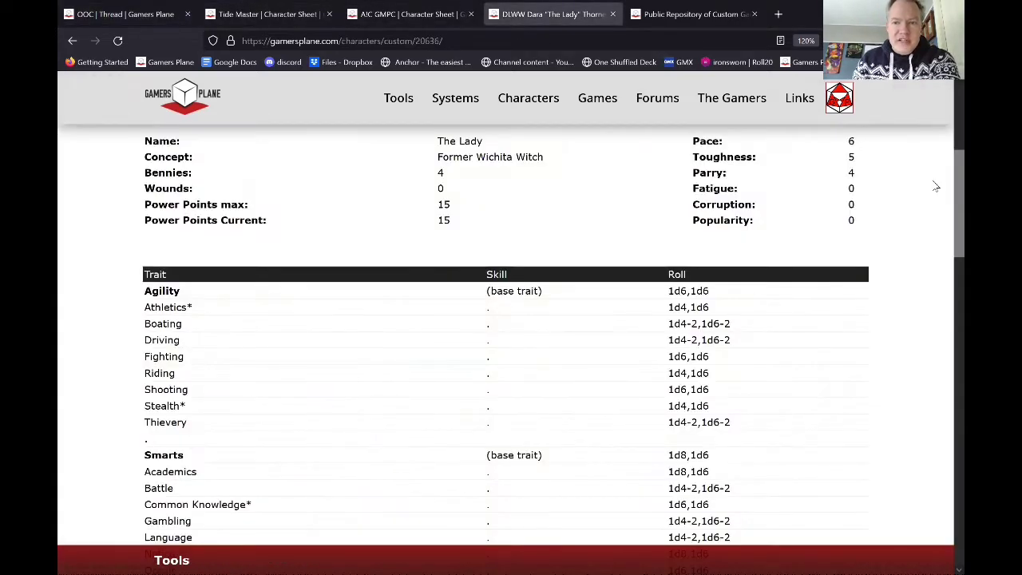
pyautogui.scroll(3, 948, 207)
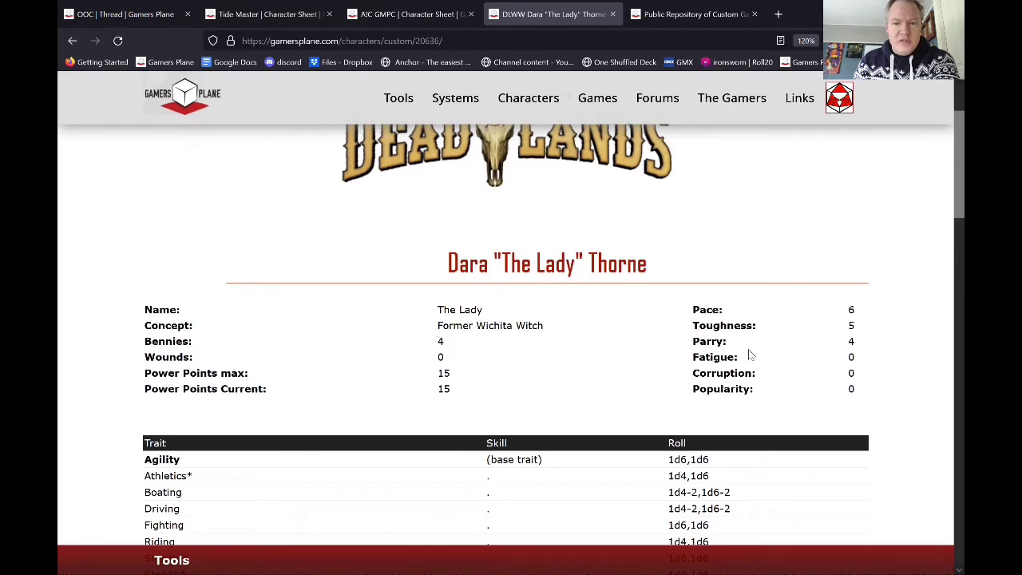
pyautogui.scroll(-4, 954, 215)
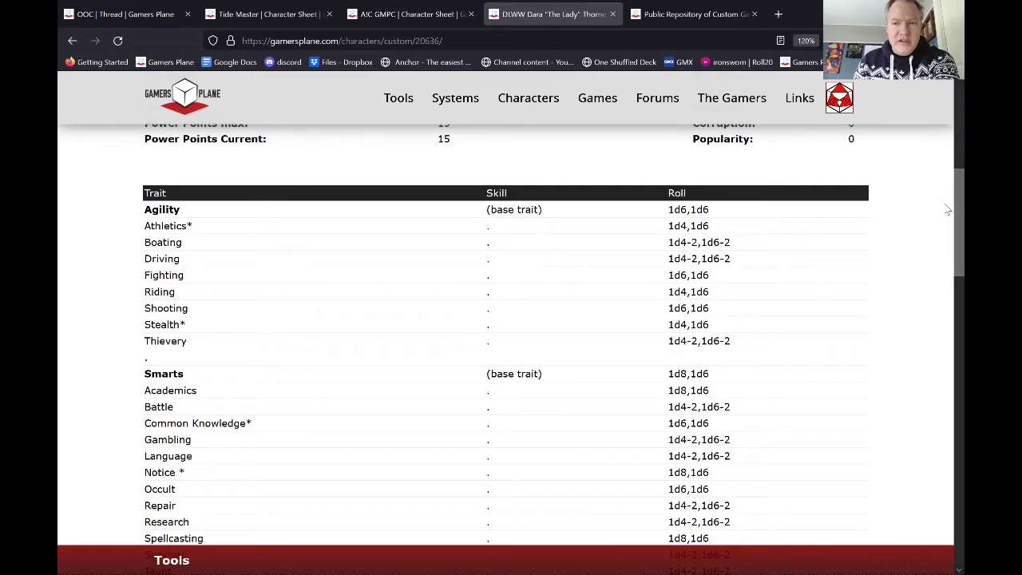
pyautogui.scroll(-1, 947, 216)
pyautogui.moveTo(948, 216); pyautogui.dragTo(931, 322)
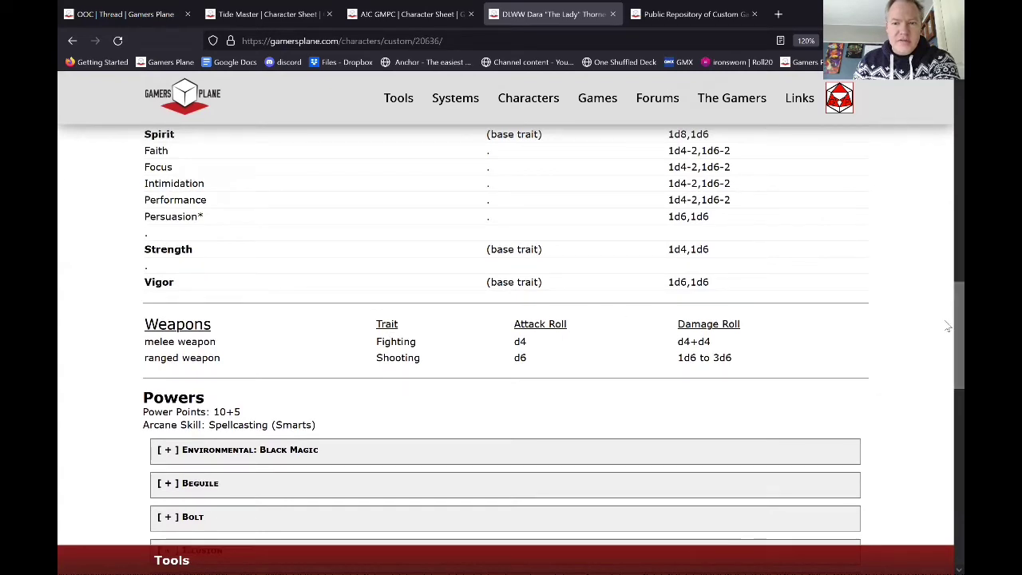
pyautogui.moveTo(948, 331); pyautogui.dragTo(947, 129)
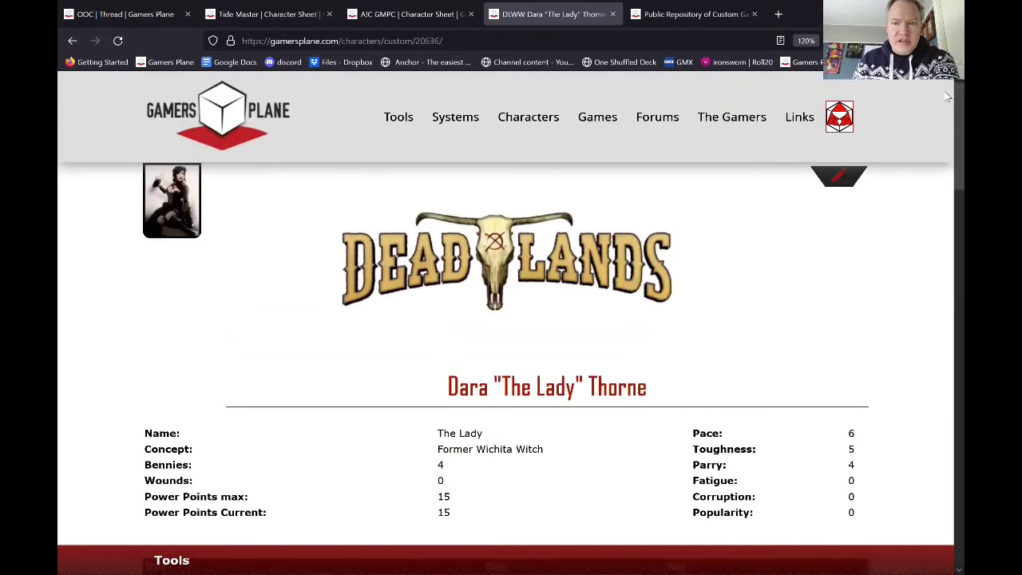
# - Open the Deadlands character sheet for editing and examine the markup of its first stats table
pyautogui.click(839, 179)
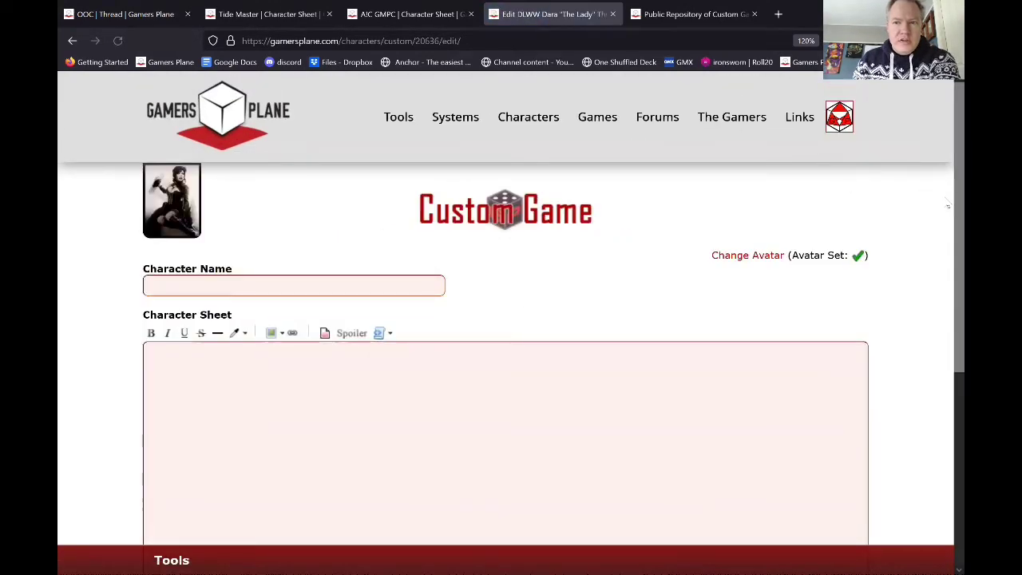
pyautogui.moveTo(948, 219); pyautogui.dragTo(950, 297)
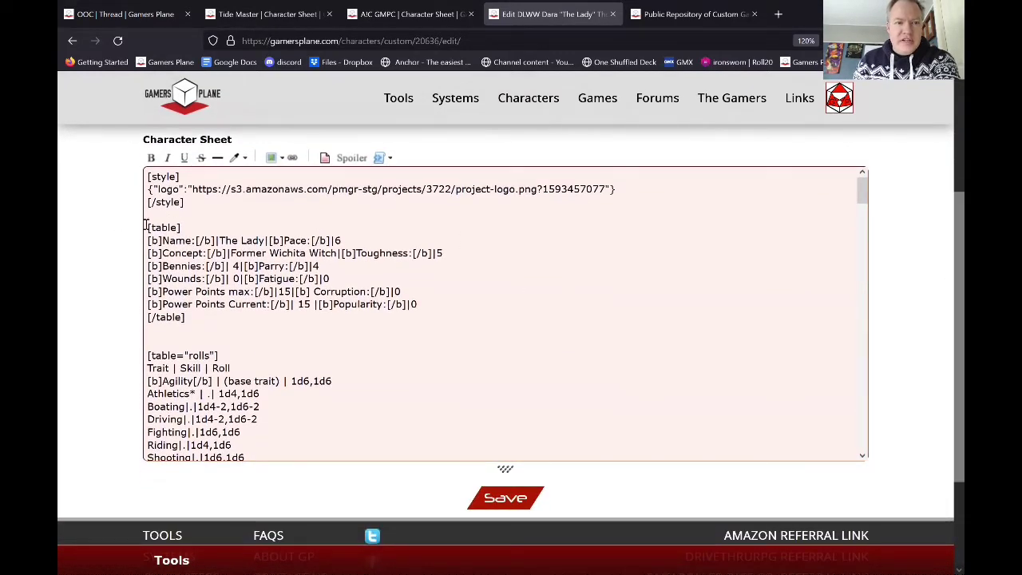
pyautogui.moveTo(145, 224); pyautogui.dragTo(433, 321)
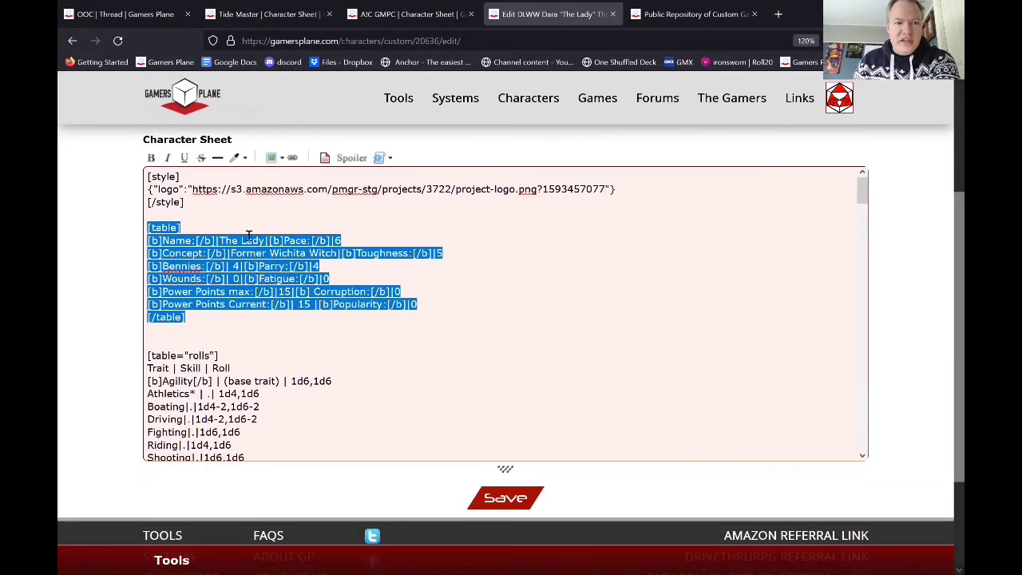
pyautogui.click(164, 229)
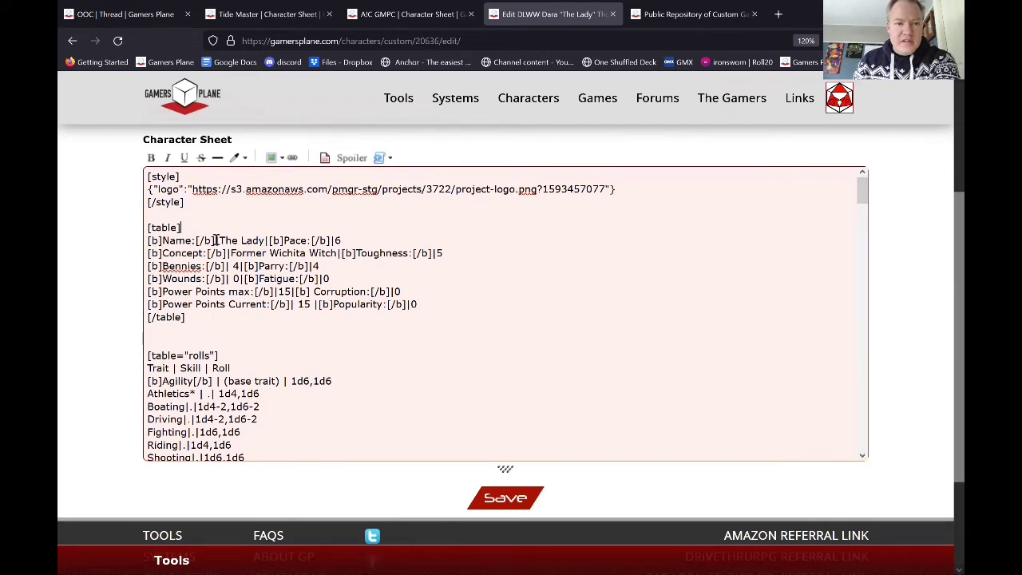
pyautogui.moveTo(215, 240); pyautogui.dragTo(219, 239)
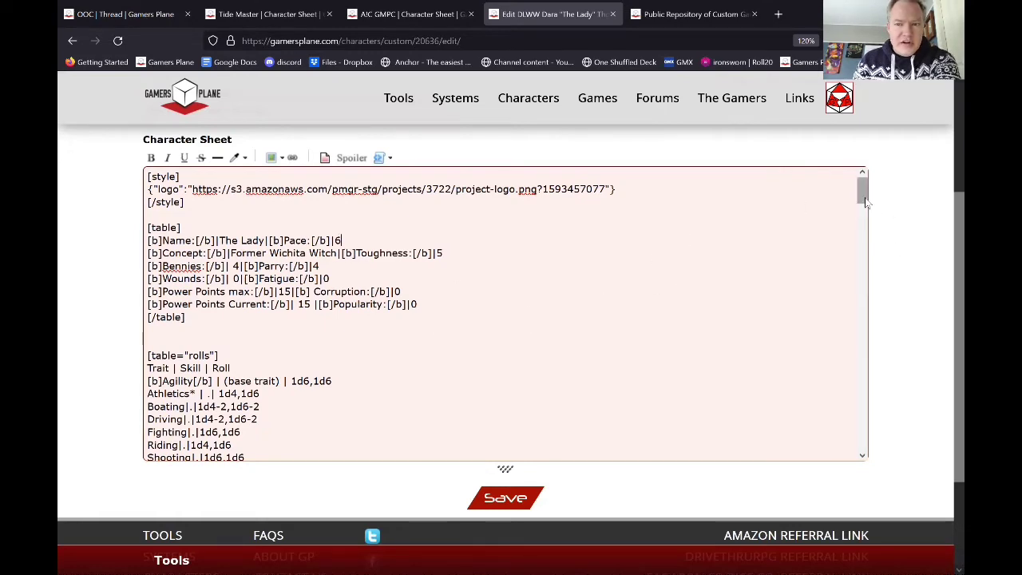
# - Compare the sheet's table="rolls" markup with the character's roll list in the OOC thread
pyautogui.scroll(-2, 293, 232)
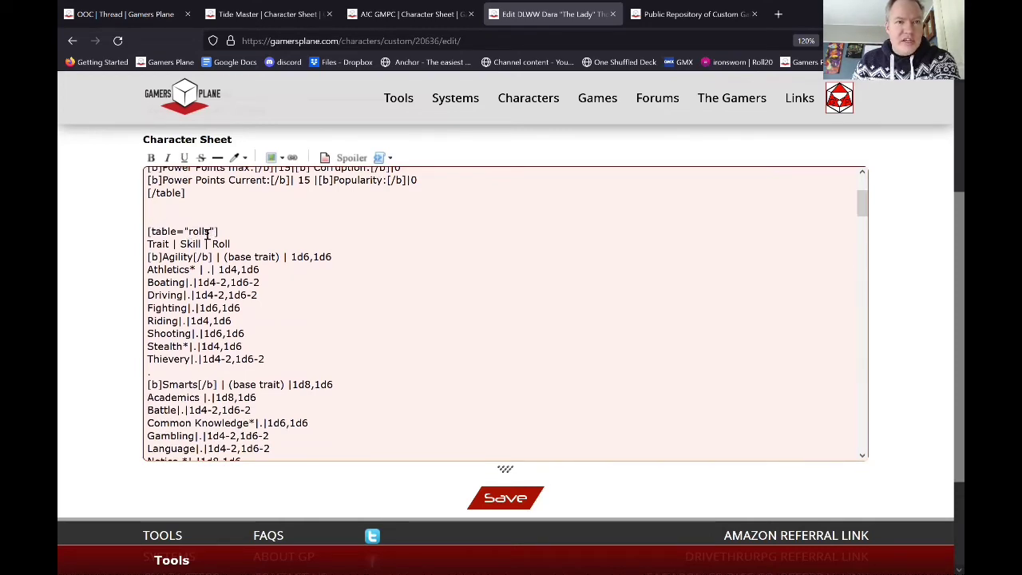
pyautogui.click(148, 13)
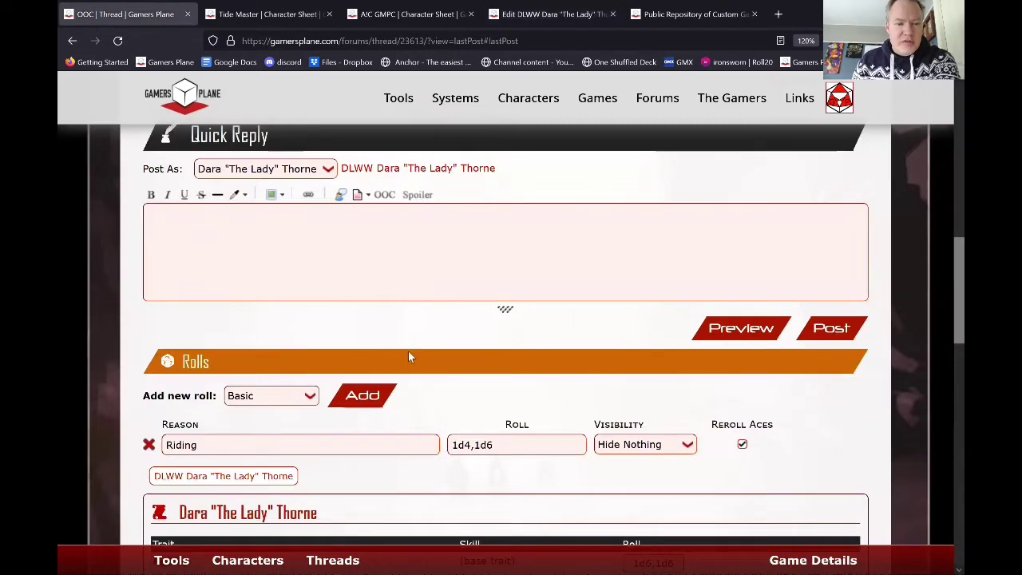
pyautogui.scroll(-3, 408, 357)
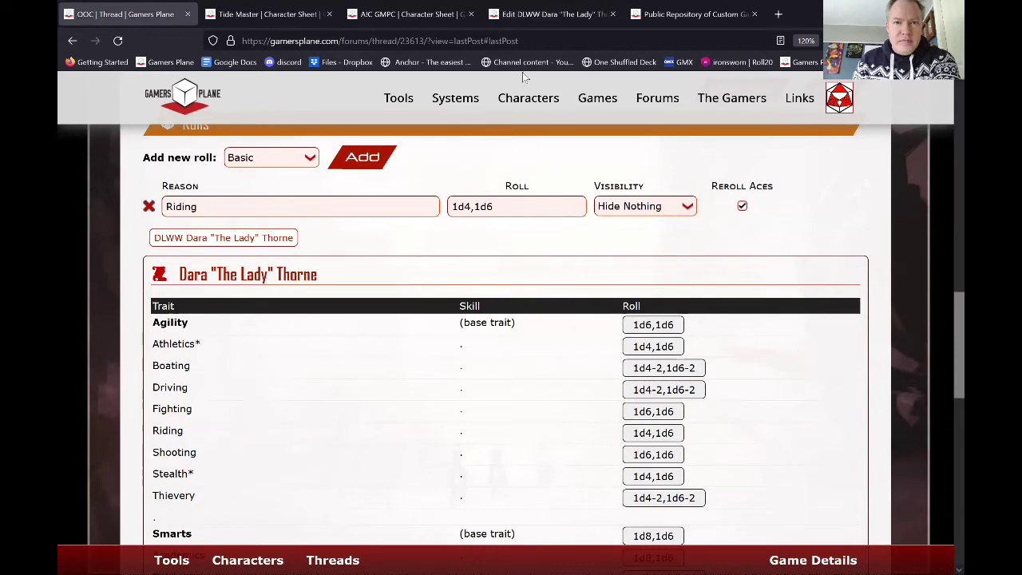
# - Add a header-row type to the first table's opening tag in the Deadlands sheet, save it, and return to the sheet's editor
pyautogui.hotkey('ctrl', '4')
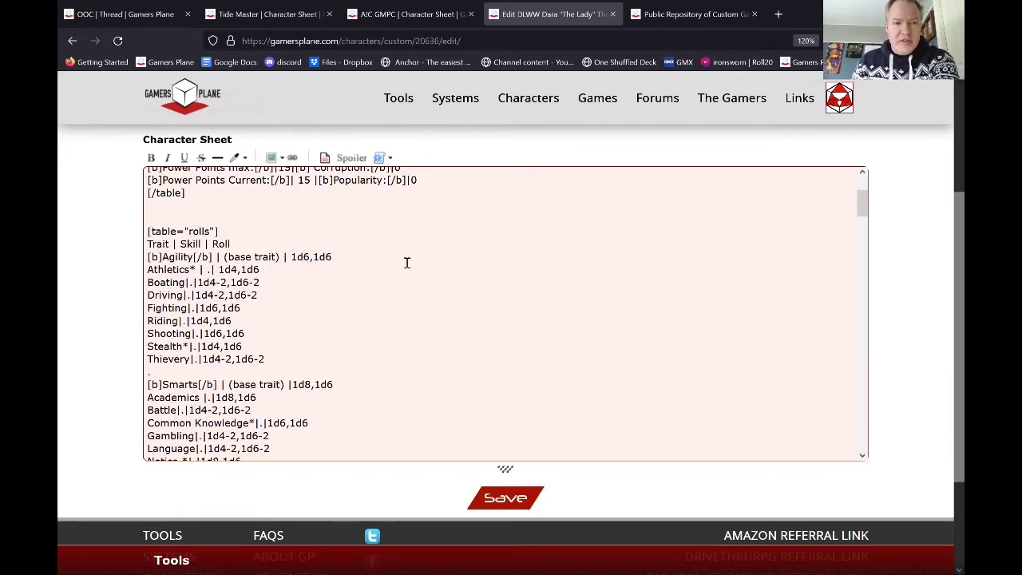
pyautogui.moveTo(861, 204); pyautogui.dragTo(862, 184)
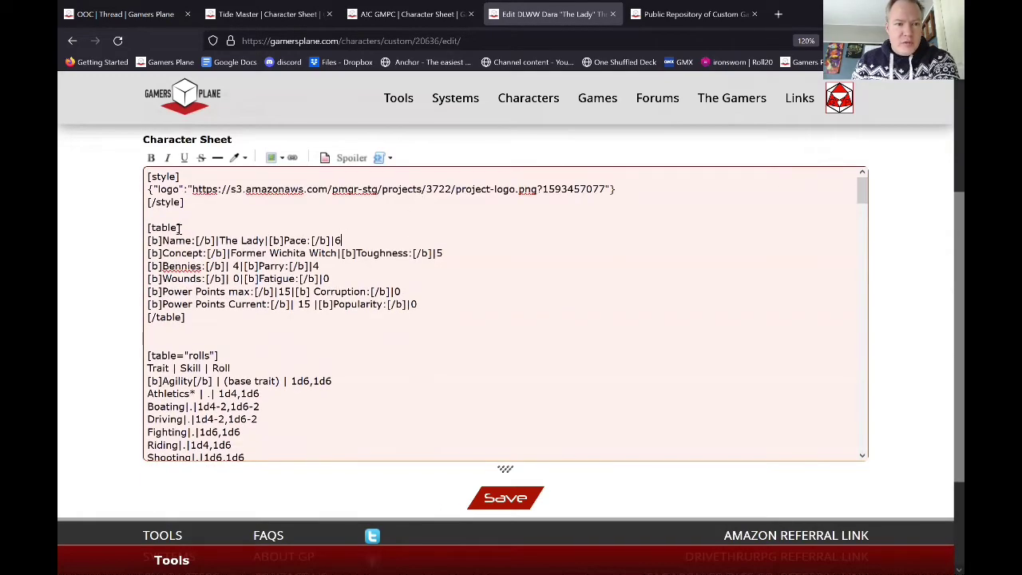
pyautogui.write('=')
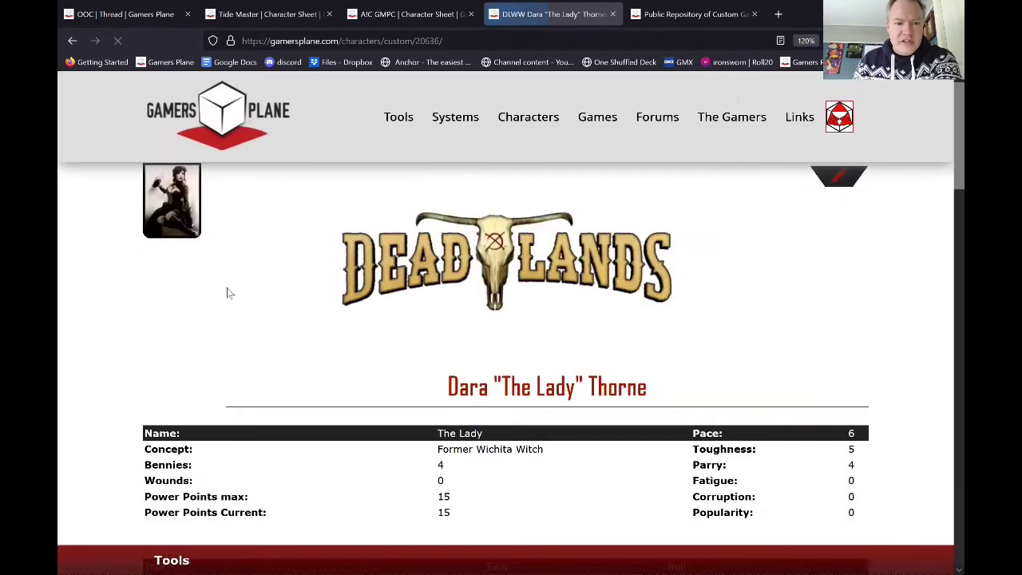
pyautogui.scroll(-2, 377, 317)
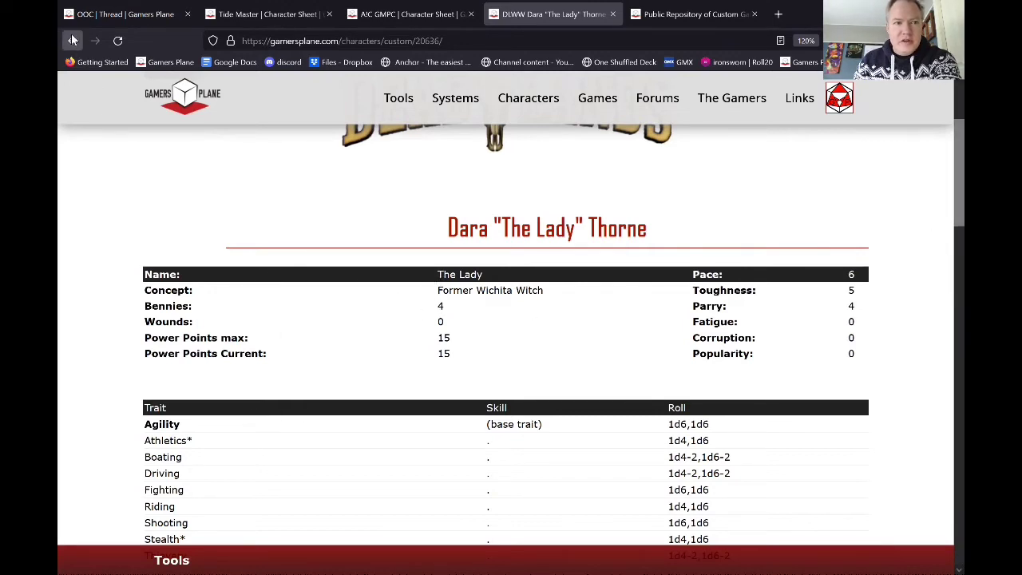
pyautogui.click(237, 258)
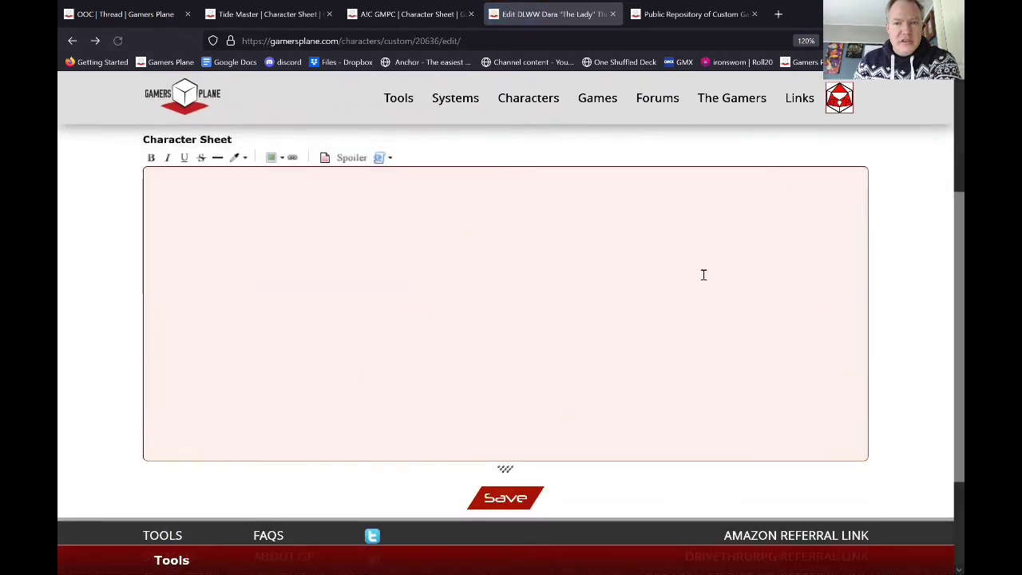
# - Open the Achtung! Cthulhu character sheet for editing and examine its table="ht" and table="stats" markup
pyautogui.click(371, 20)
pyautogui.scroll(2, 498, 281)
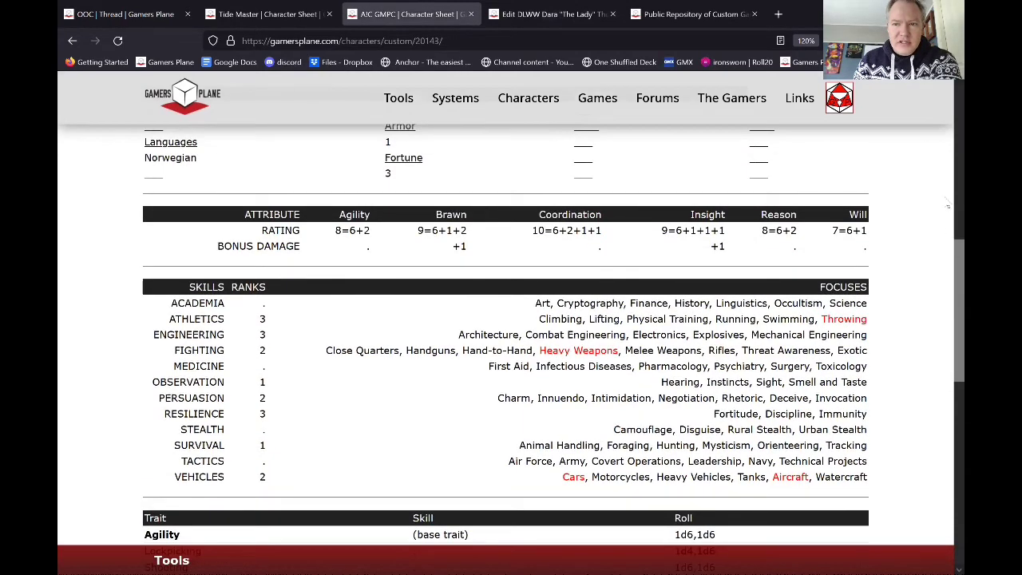
pyautogui.scroll(6, 936, 260)
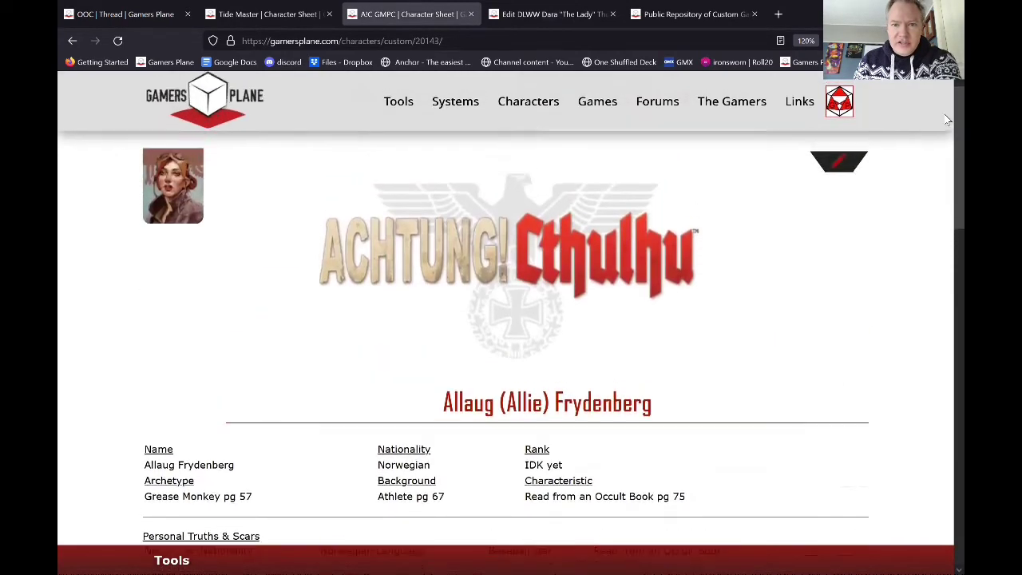
pyautogui.click(839, 177)
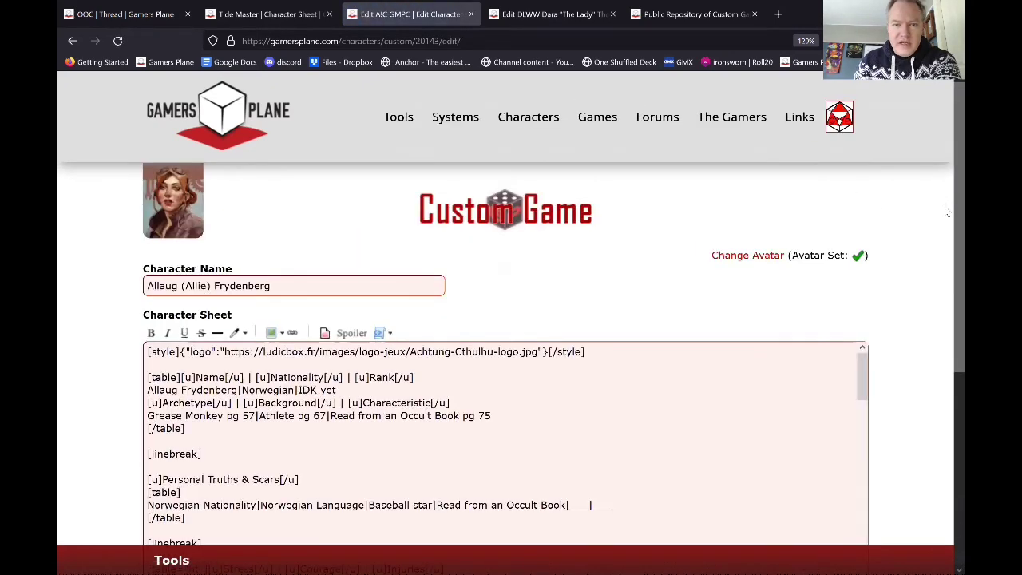
pyautogui.scroll(-1, 946, 273)
pyautogui.scroll(-1, 947, 273)
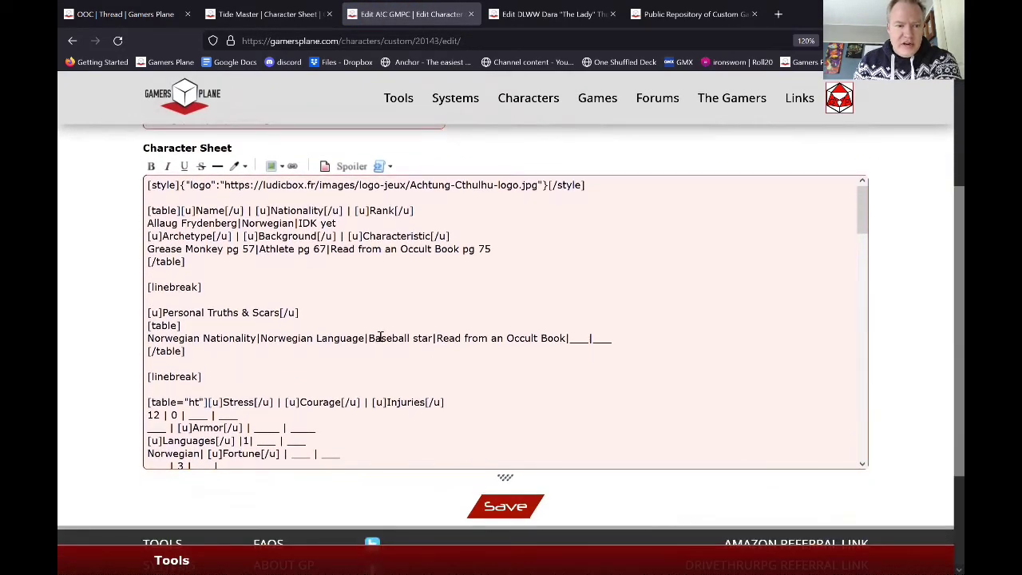
pyautogui.scroll(-3, 382, 336)
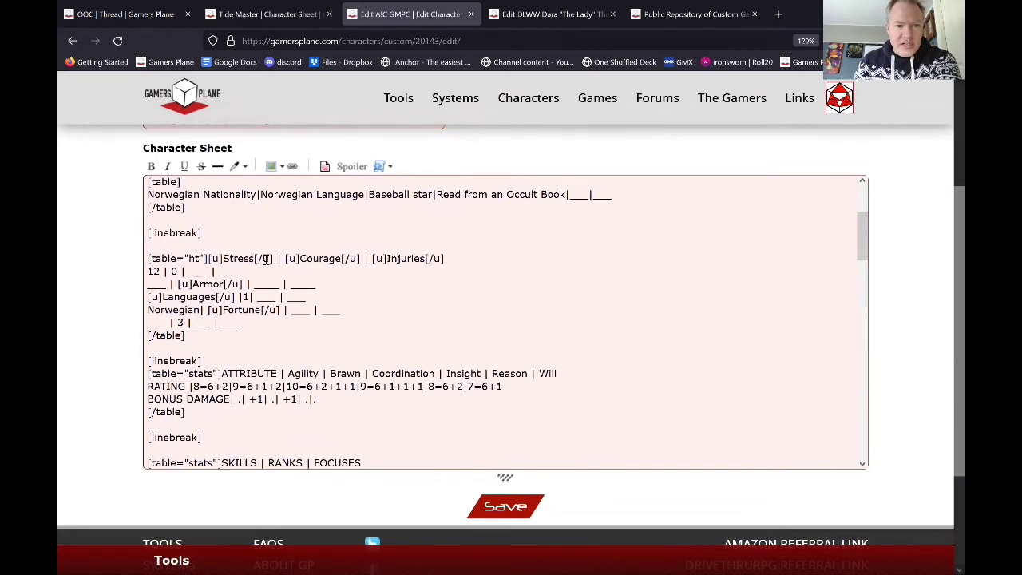
pyautogui.scroll(-2, 419, 287)
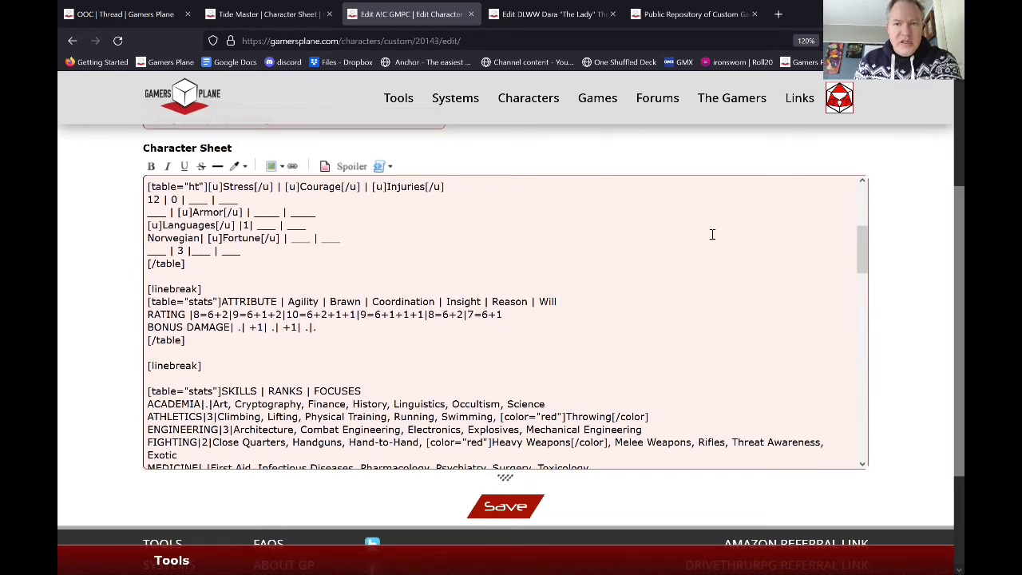
# - Return to the displayed Achtung! Cthulhu sheet and examine how its plain, header-row and stats tables are laid out
pyautogui.click(77, 40)
pyautogui.scroll(-5, 947, 190)
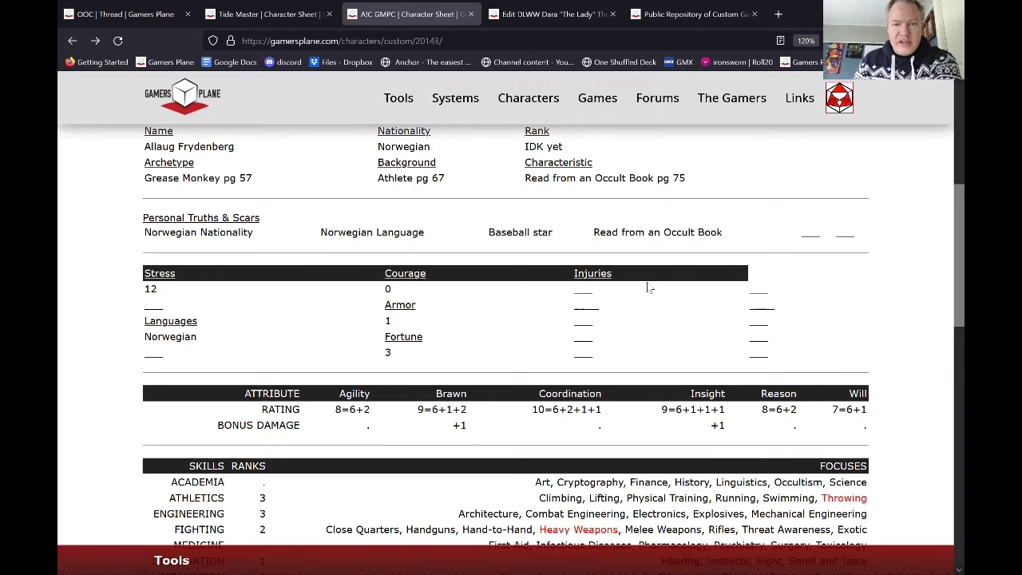
pyautogui.scroll(-2, 947, 264)
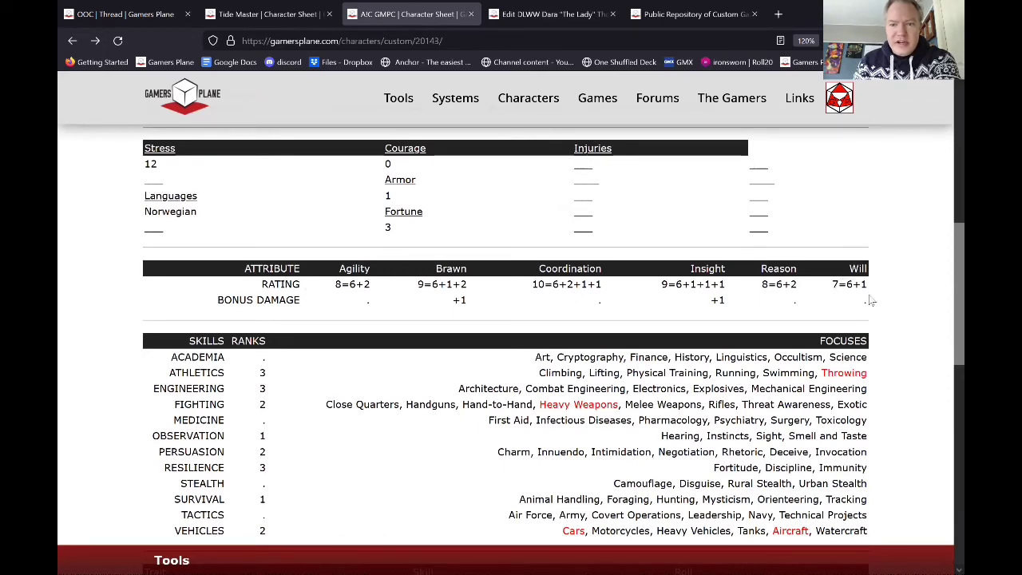
pyautogui.scroll(-2, 947, 275)
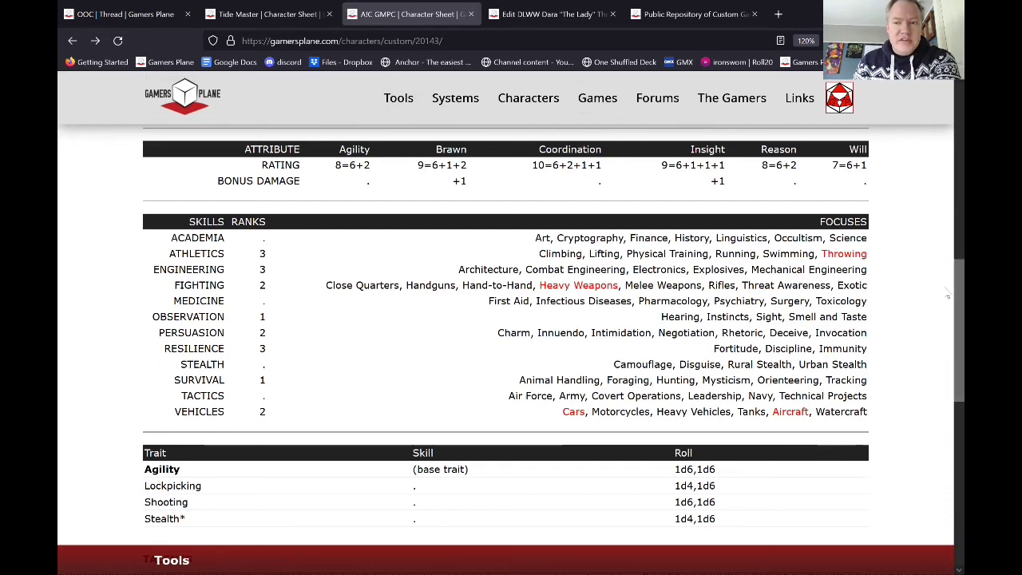
pyautogui.moveTo(947, 301); pyautogui.dragTo(947, 139)
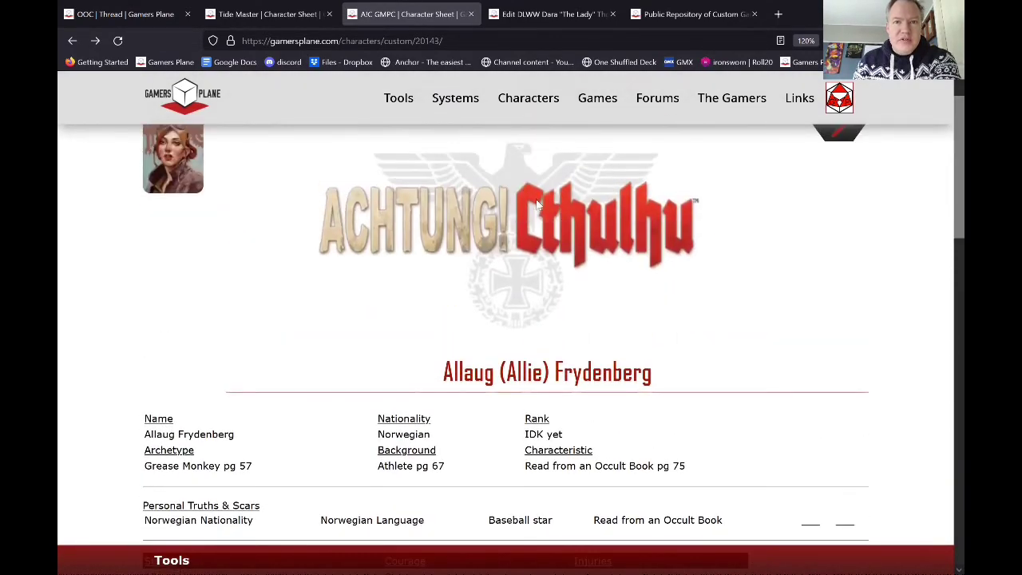
pyautogui.moveTo(947, 196); pyautogui.dragTo(946, 222)
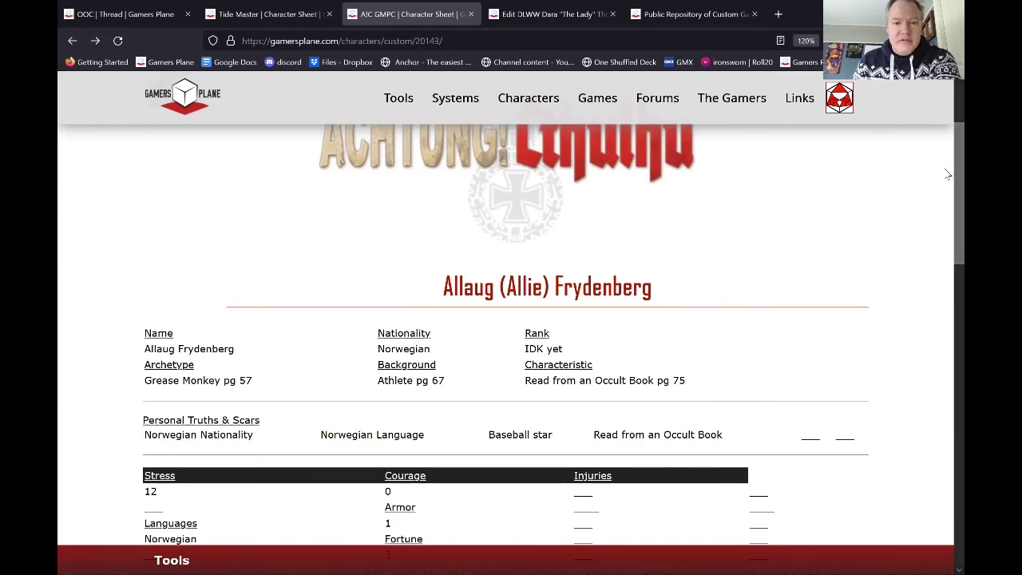
pyautogui.moveTo(948, 177); pyautogui.dragTo(948, 251)
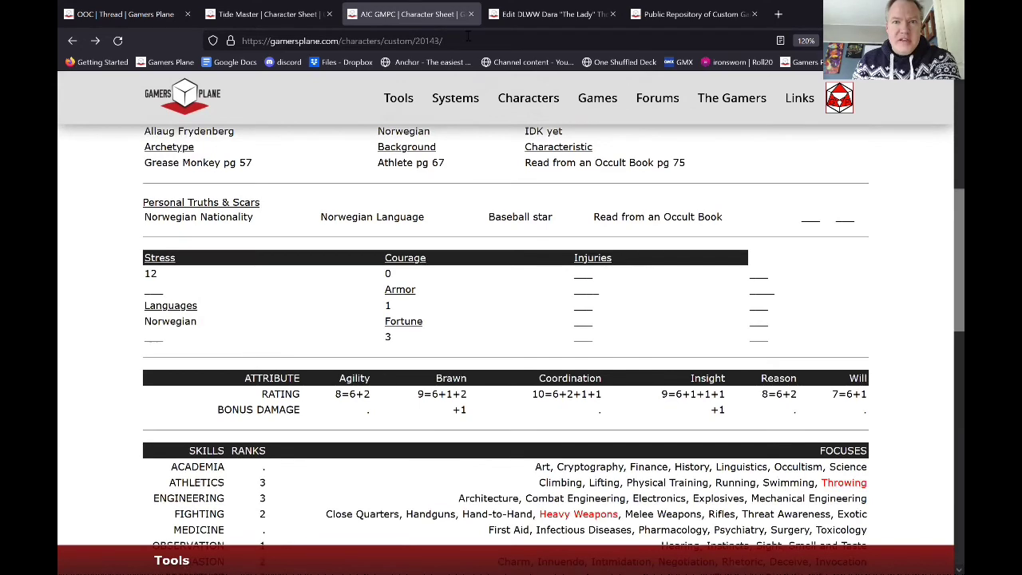